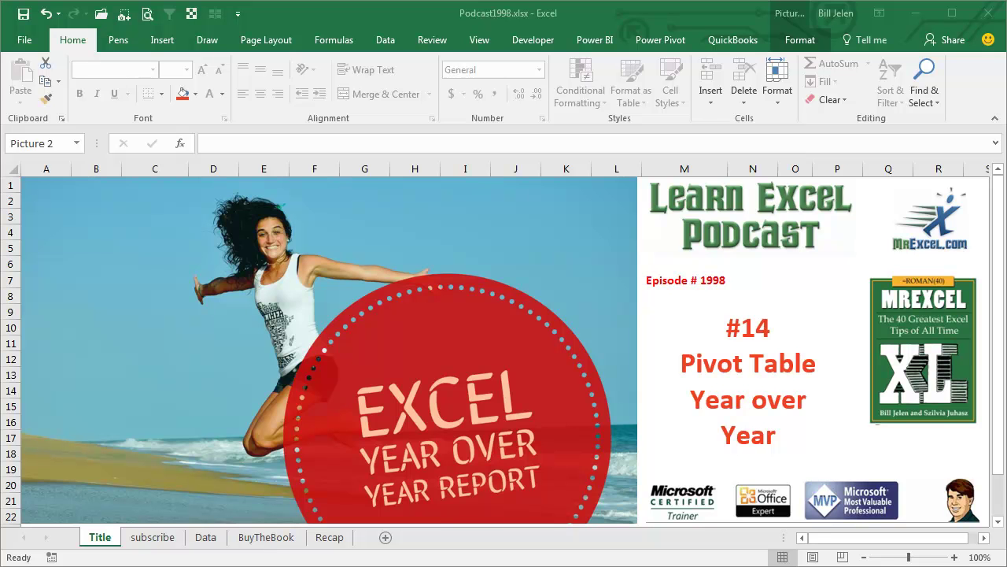
# Step: Go to the subscribe sheet with the MrExcel XL Playlist picture
pyautogui.click(157, 541)
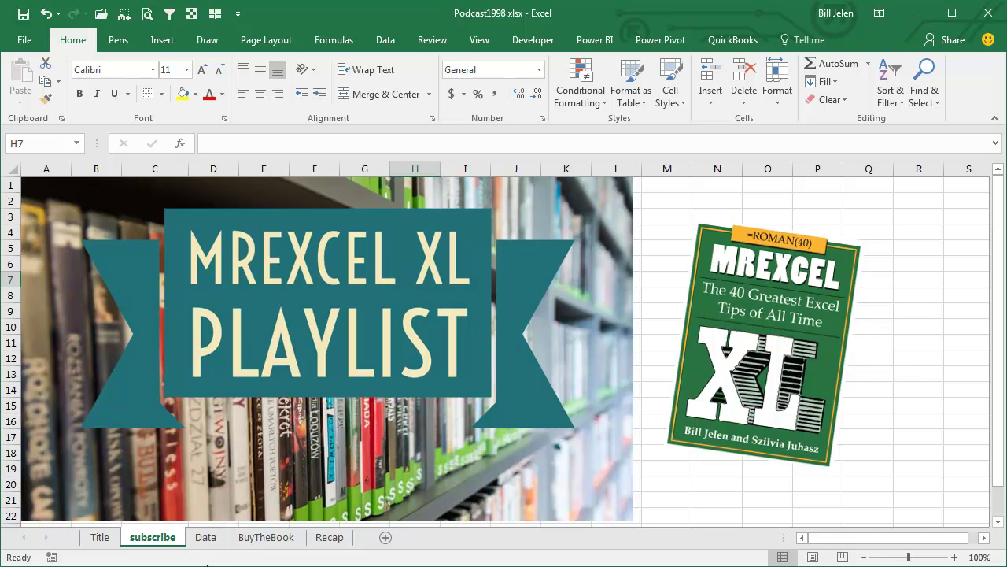
# Step: On the Data sheet, confirm the sales table ends at row 564 and insert a PivotTable from A1:L564
pyautogui.click(208, 538)
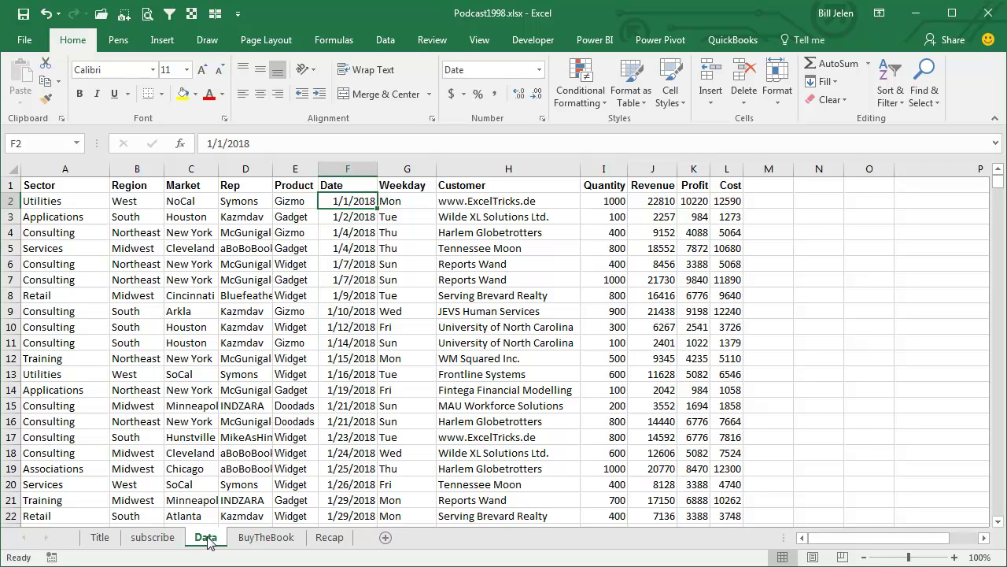
pyautogui.press('Down')
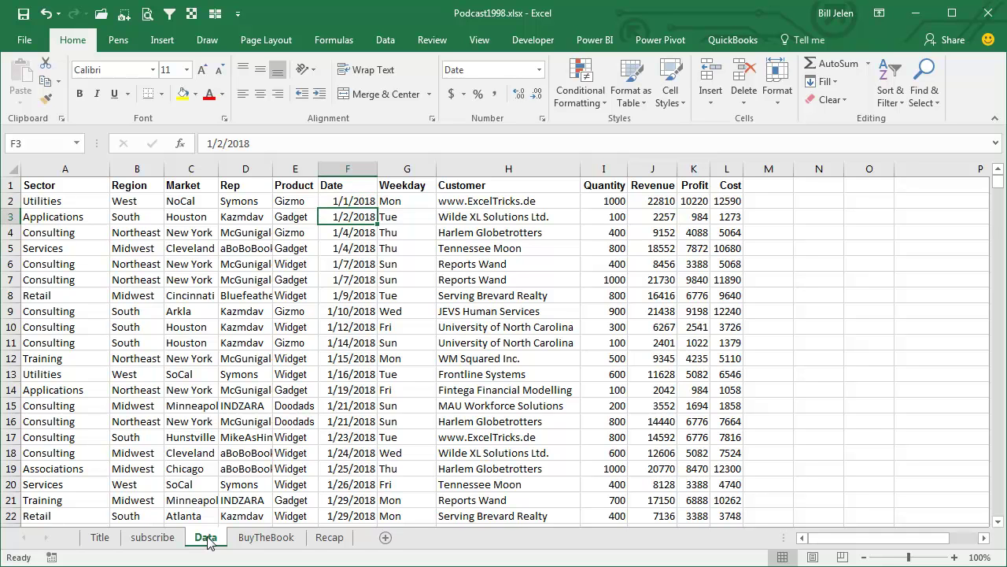
pyautogui.hotkey('ctrl', 'Down')
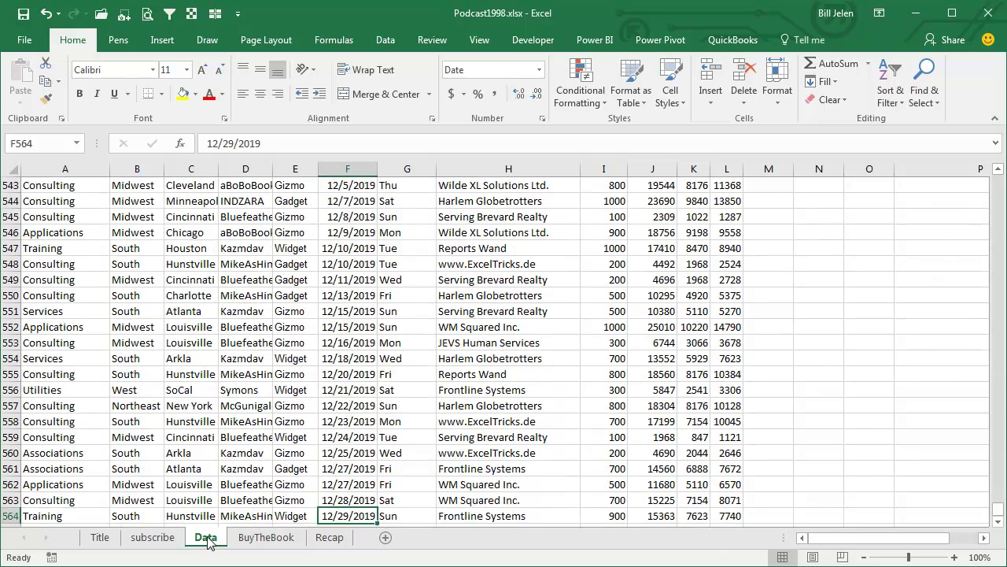
pyautogui.hotkey('ctrl', 'Up')
pyautogui.press('Down')
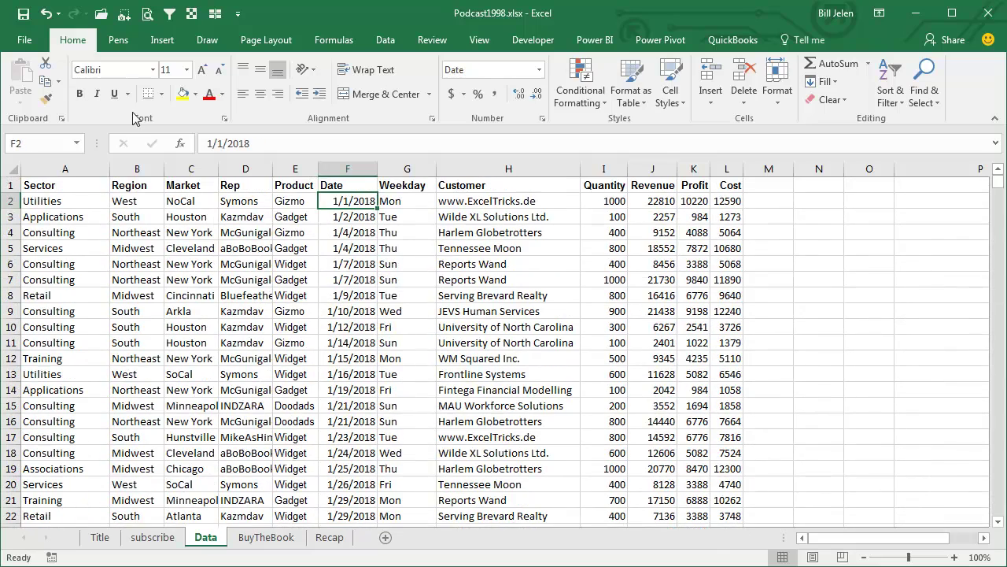
pyautogui.click(163, 41)
pyautogui.click(29, 74)
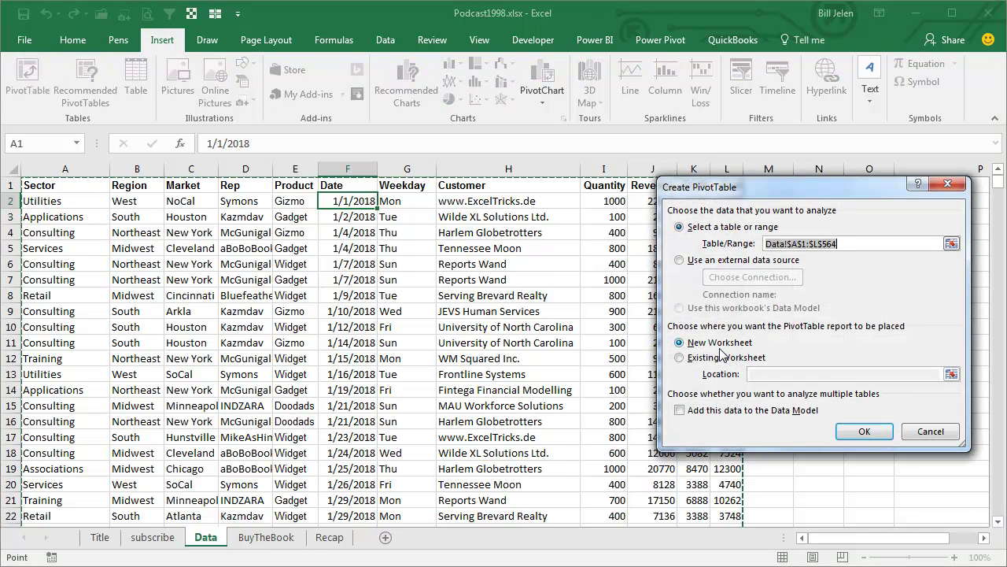
# Step: Place the pivot table on a new sheet, with ungrouped Date in Rows and Sum of Revenue in Values
pyautogui.click(857, 431)
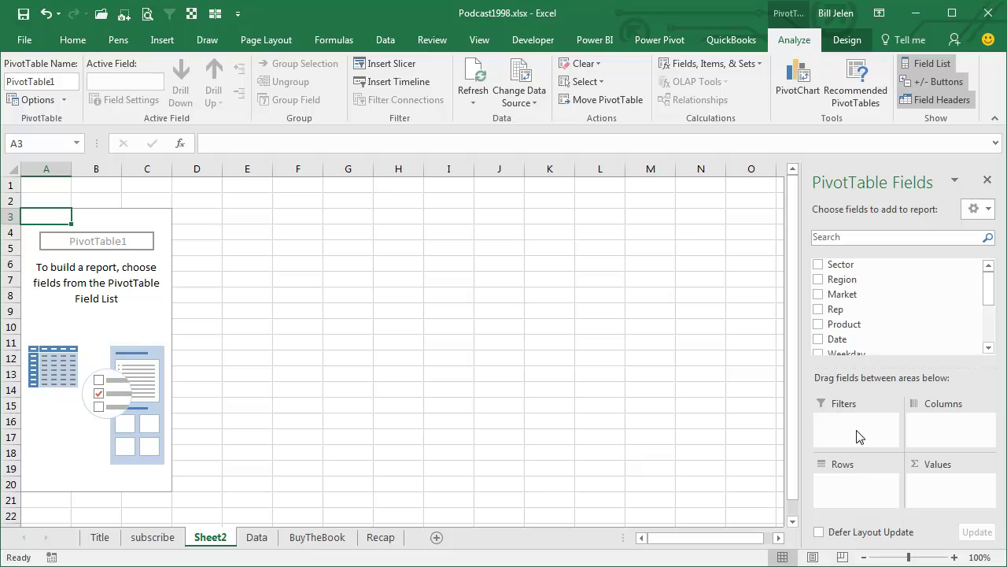
pyautogui.moveTo(839, 339); pyautogui.dragTo(865, 485)
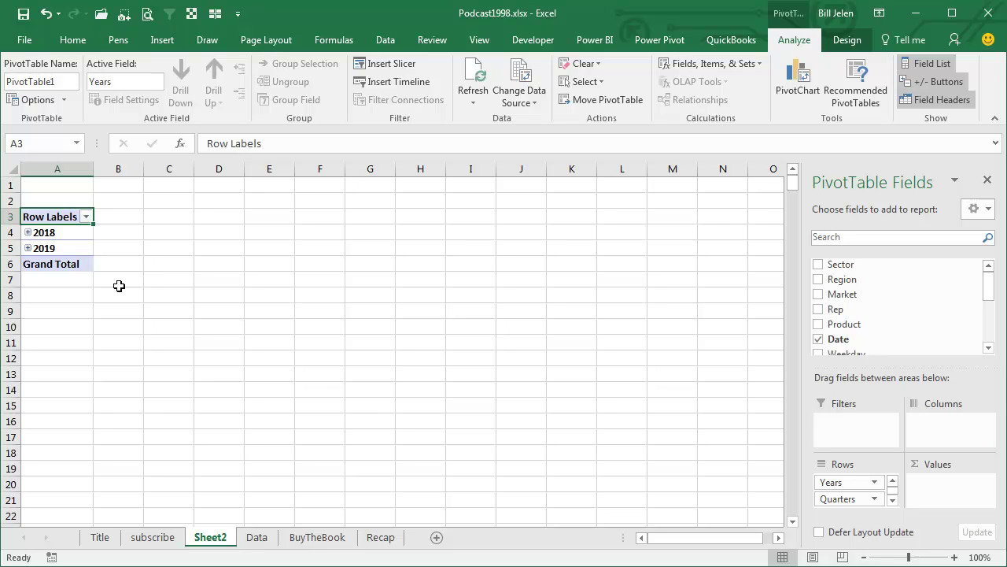
pyautogui.hotkey('ctrl', 'z')
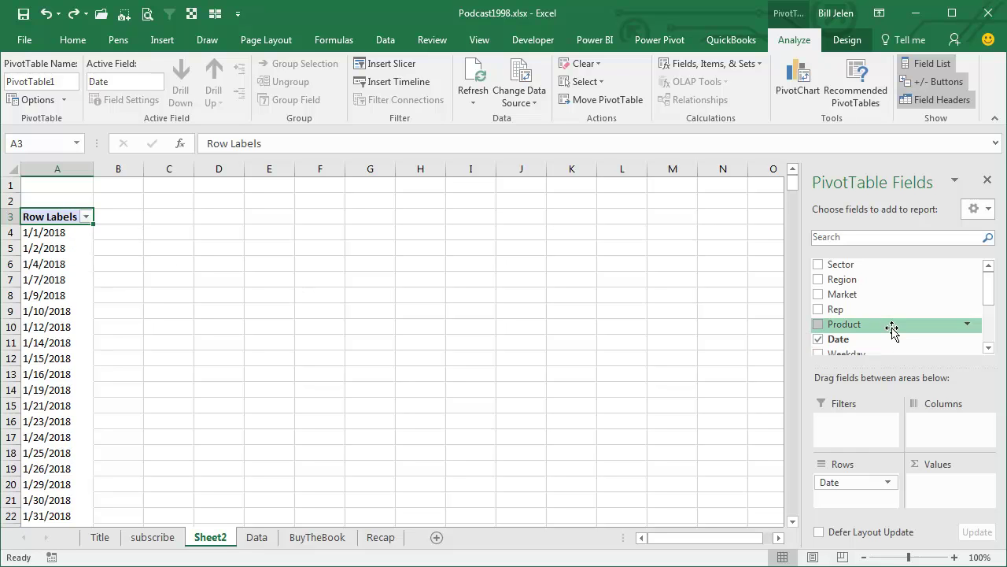
pyautogui.moveTo(989, 295); pyautogui.dragTo(989, 326)
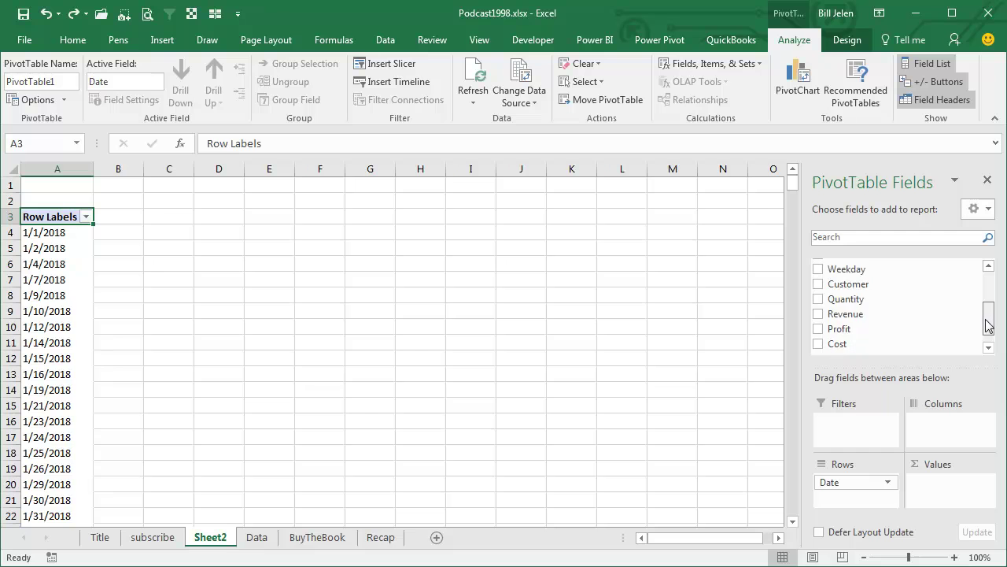
pyautogui.moveTo(858, 314); pyautogui.dragTo(953, 480)
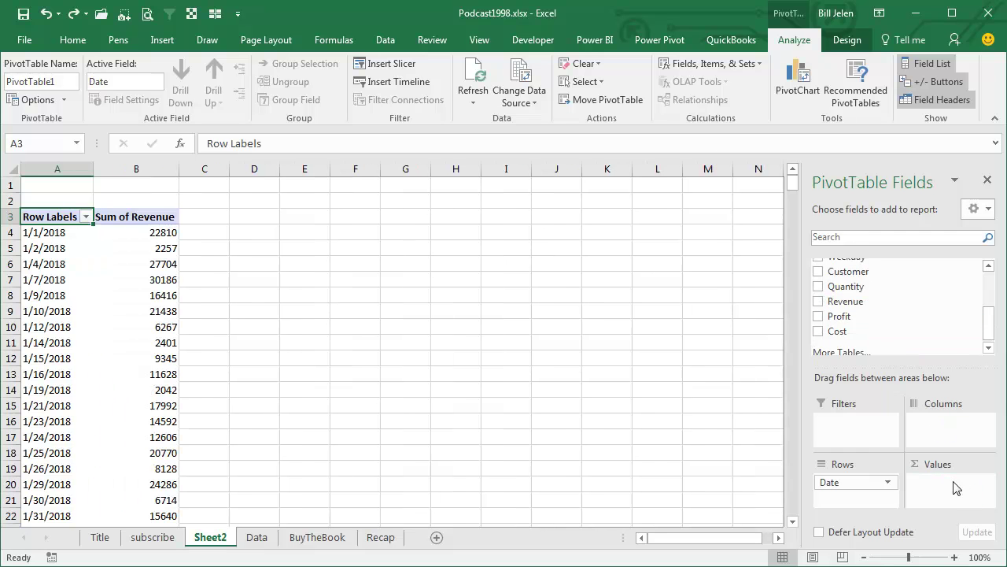
# Step: Browse down the daily dates in the pivot table, then return to the top
pyautogui.click(61, 248)
pyautogui.press('Down')
pyautogui.press('Down')
pyautogui.press('Down')
pyautogui.press('Down')
pyautogui.press('Down')
pyautogui.press('Down')
pyautogui.press('Down')
pyautogui.press('Down')
pyautogui.press('Down')
pyautogui.press('Down')
pyautogui.press('Down')
pyautogui.press('Down')
pyautogui.press('Down')
pyautogui.press('Down')
pyautogui.press('Down')
pyautogui.press('Down')
pyautogui.press('Down')
pyautogui.press('Down')
pyautogui.press('Down')
pyautogui.press('Down')
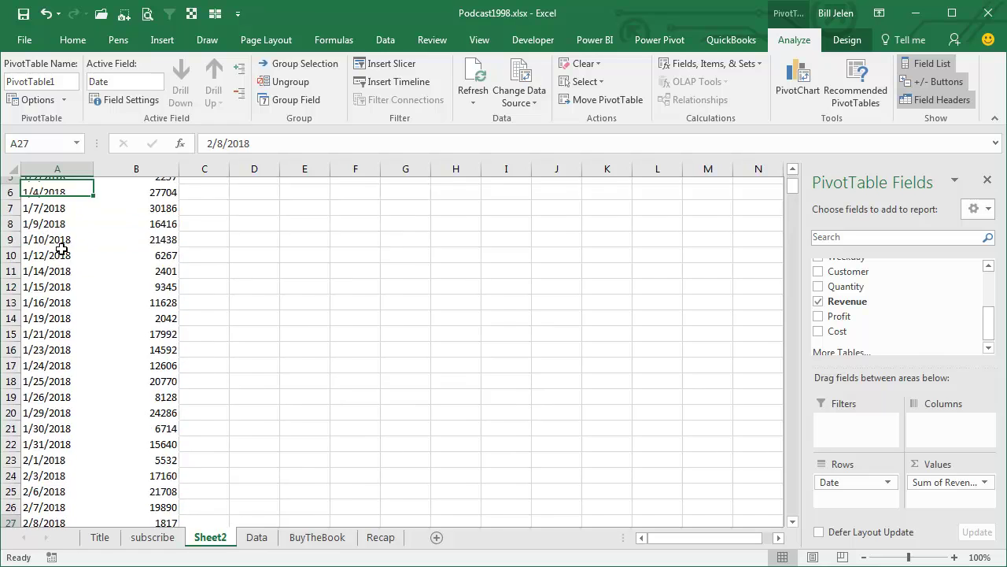
pyautogui.press('Down')
pyautogui.press('Down')
pyautogui.press('Down')
pyautogui.press('Down')
pyautogui.press('Down')
pyautogui.press('Down')
pyautogui.press('Down')
pyautogui.press('Down')
pyautogui.press('Down')
pyautogui.press('Down')
pyautogui.press('Down')
pyautogui.press('Down')
pyautogui.press('Down')
pyautogui.press('Down')
pyautogui.press('Down')
pyautogui.press('Down')
pyautogui.press('Down')
pyautogui.press('Down')
pyautogui.press('Down')
pyautogui.press('Down')
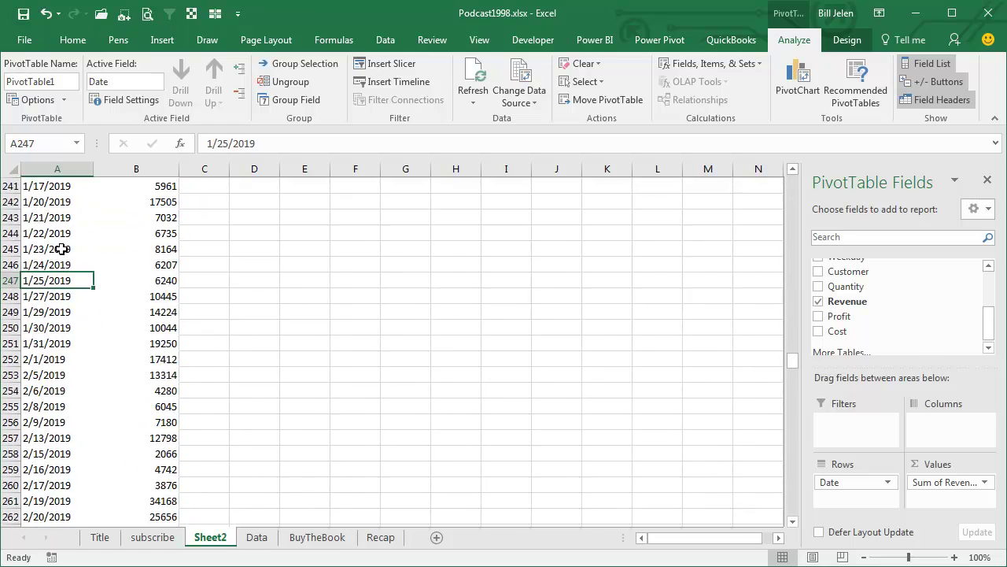
pyautogui.press('Down')
pyautogui.press('Down')
pyautogui.press('Down')
pyautogui.press('Down')
pyautogui.press('Down')
pyautogui.press('Down')
pyautogui.press('Down')
pyautogui.press('Down')
pyautogui.press('Down')
pyautogui.press('Down')
pyautogui.press('Down')
pyautogui.press('Down')
pyautogui.press('Down')
pyautogui.press('Down')
pyautogui.press('Down')
pyautogui.press('Down')
pyautogui.press('Down')
pyautogui.press('Down')
pyautogui.press('Down')
pyautogui.press('Down')
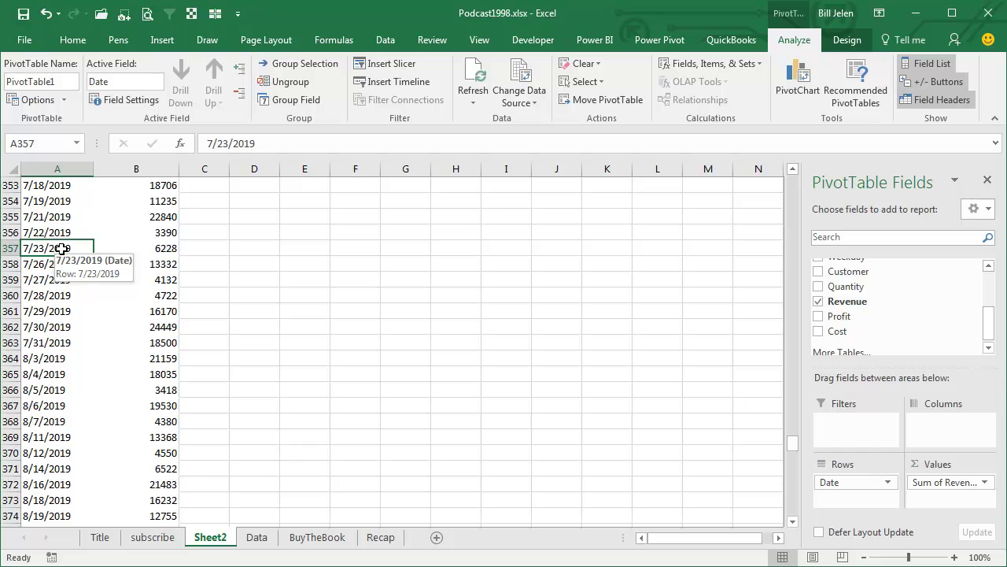
pyautogui.hotkey('ctrl', 'Up')
pyautogui.press('Down')
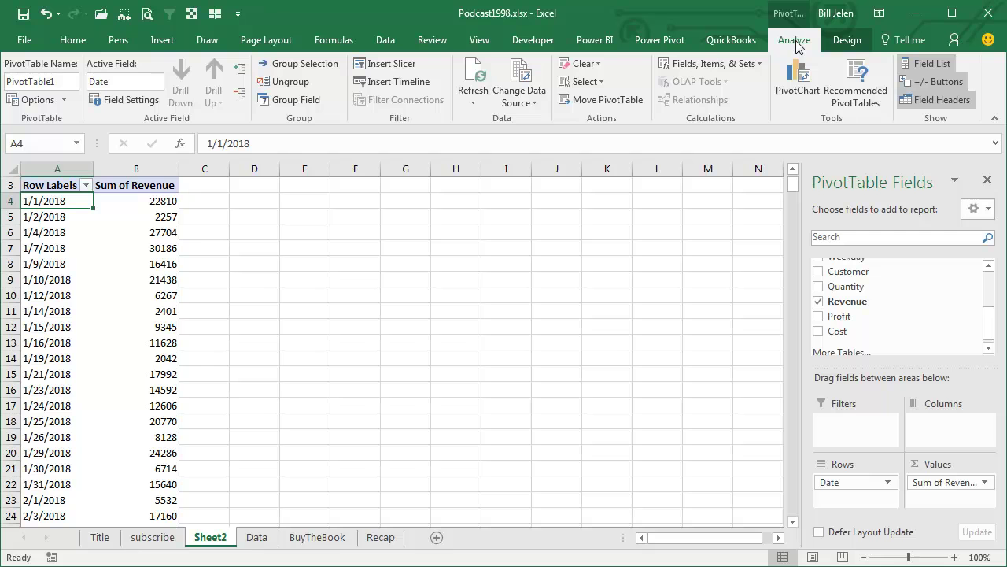
# Step: Group the Date field by Months and Years to show monthly revenue under 2018 and 2019
pyautogui.click(296, 102)
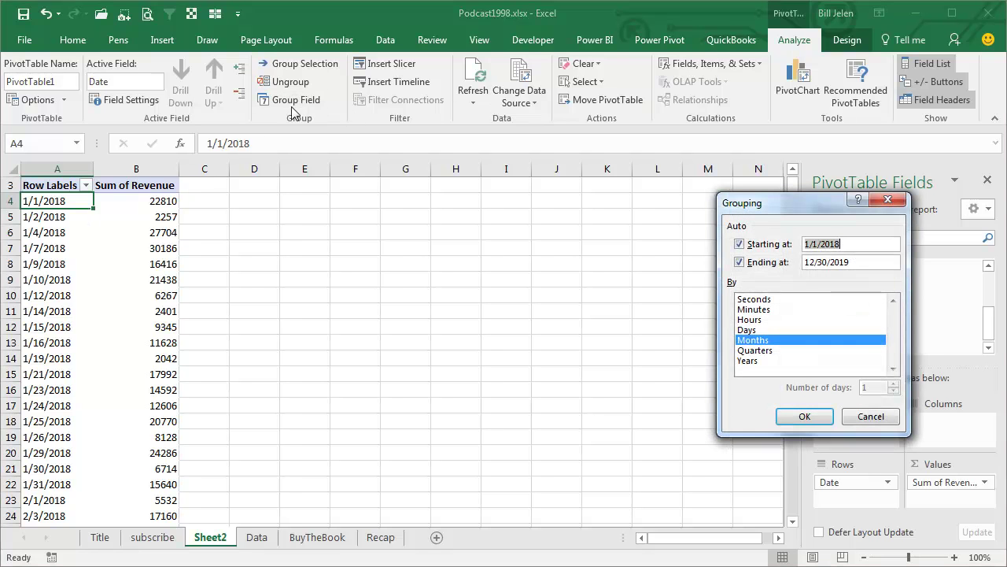
pyautogui.click(768, 362)
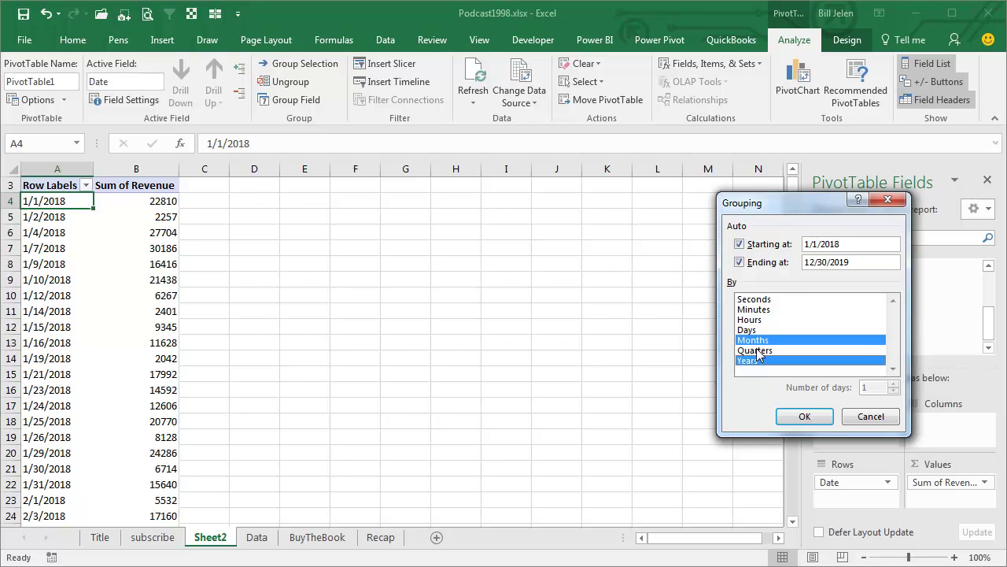
pyautogui.click(803, 415)
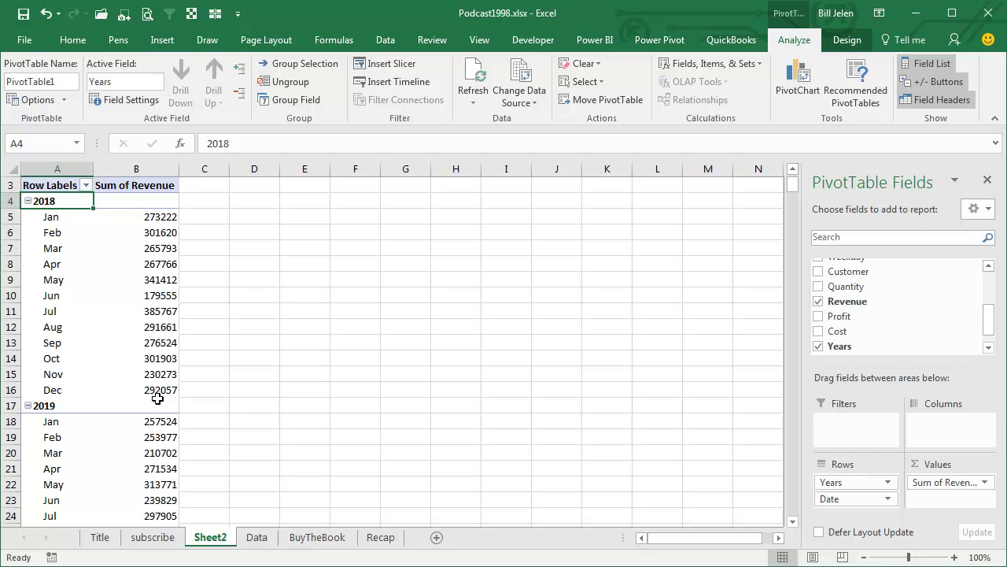
# Step: Turn on automatic subtotals for the Years field
pyautogui.click(120, 100)
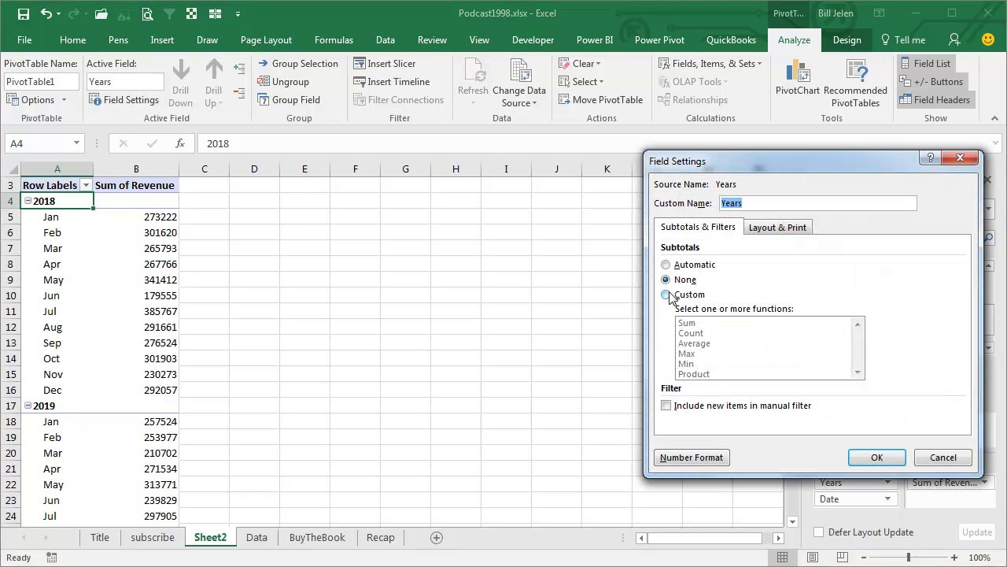
pyautogui.click(668, 265)
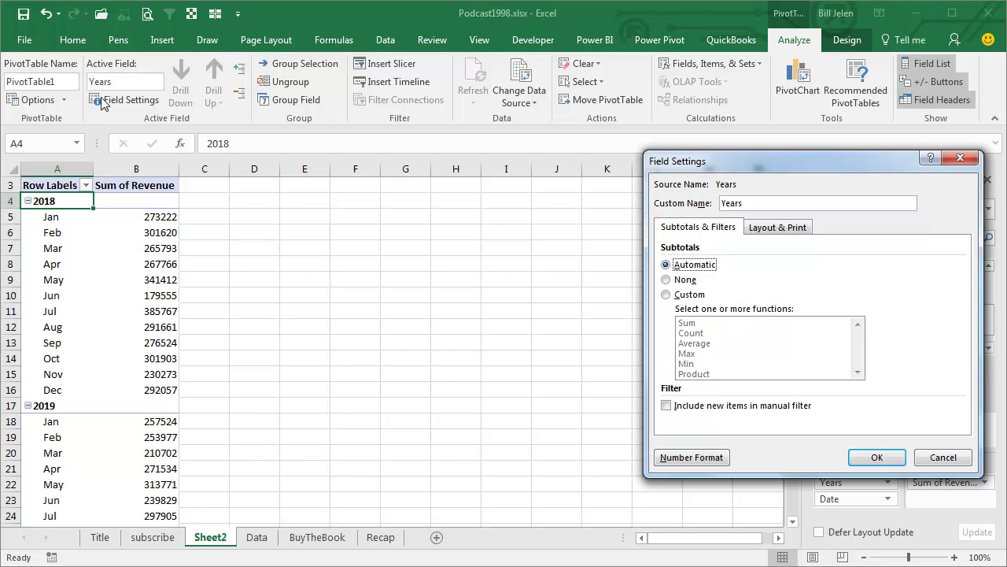
pyautogui.click(880, 457)
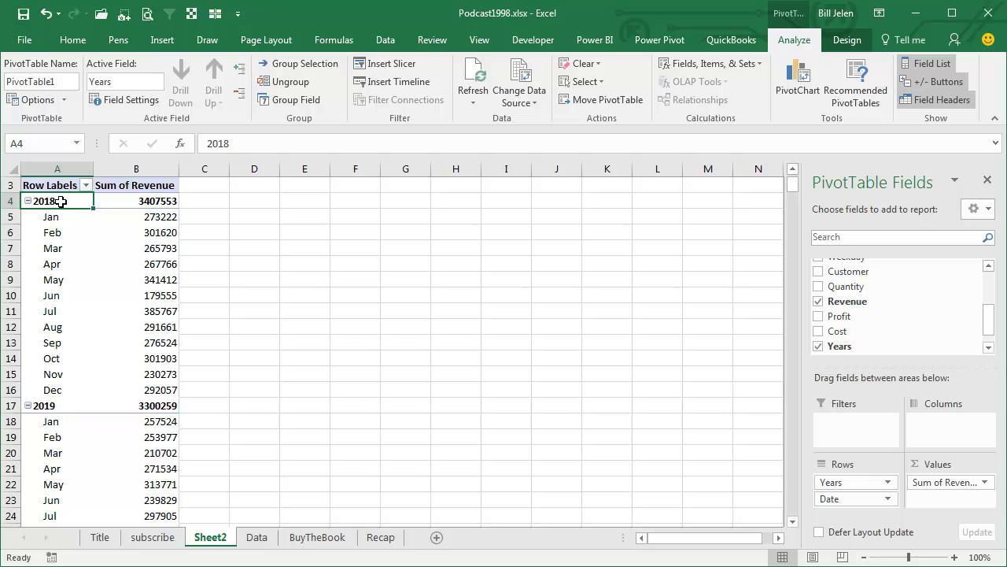
# Step: Switch the report layout to tabular form and repeat all item labels
pyautogui.click(847, 39)
pyautogui.click(108, 103)
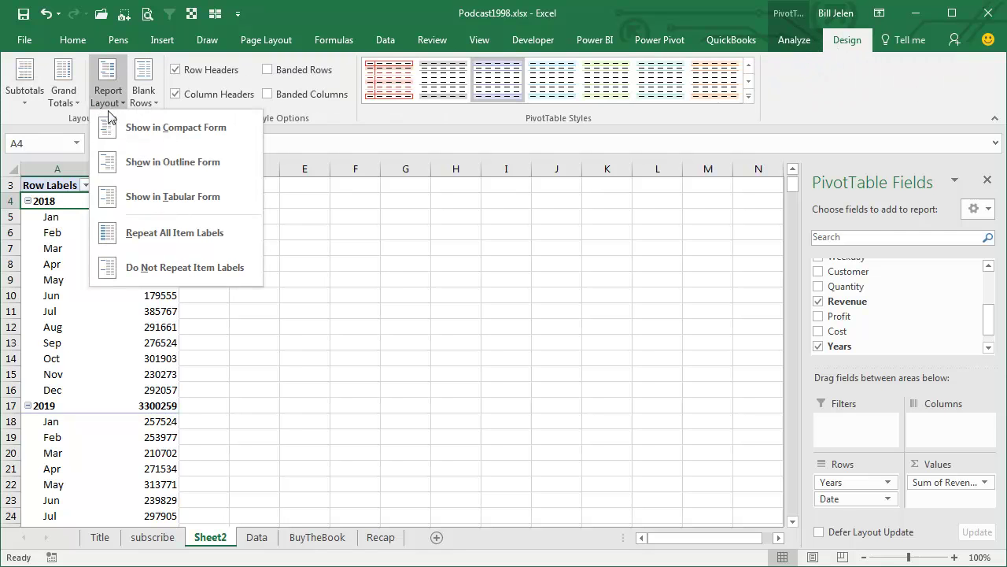
pyautogui.click(139, 196)
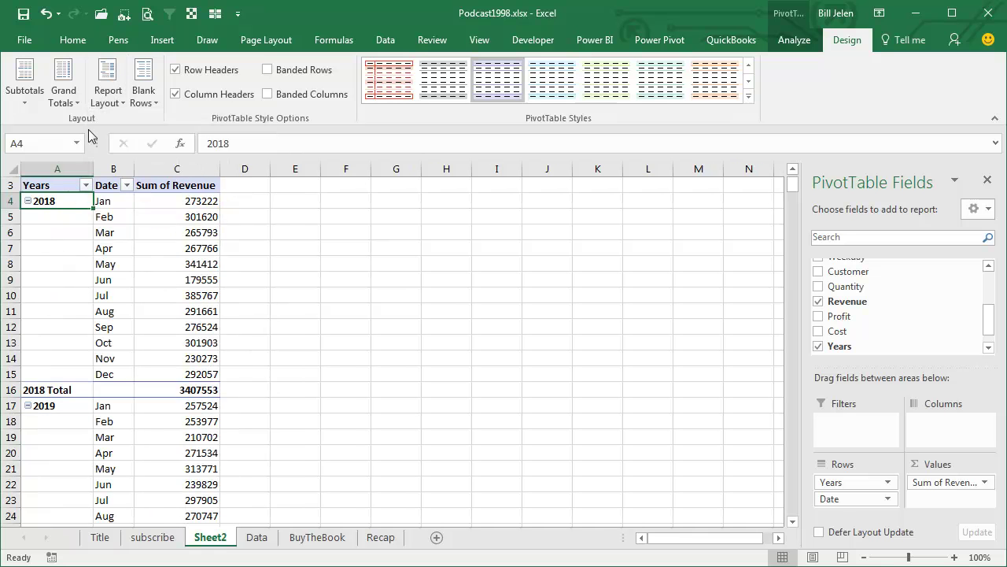
pyautogui.click(108, 94)
pyautogui.click(131, 234)
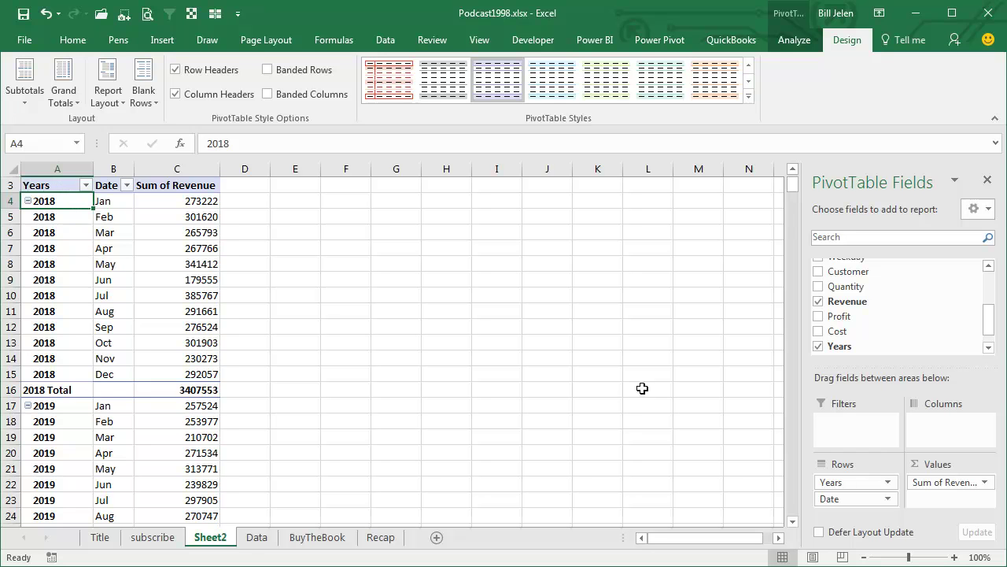
# Step: Move Years to Columns so 2018 and 2019 sit side by side, and remove the Grand Total column
pyautogui.moveTo(826, 485); pyautogui.dragTo(866, 473)
pyautogui.moveTo(937, 436); pyautogui.dragTo(936, 436)
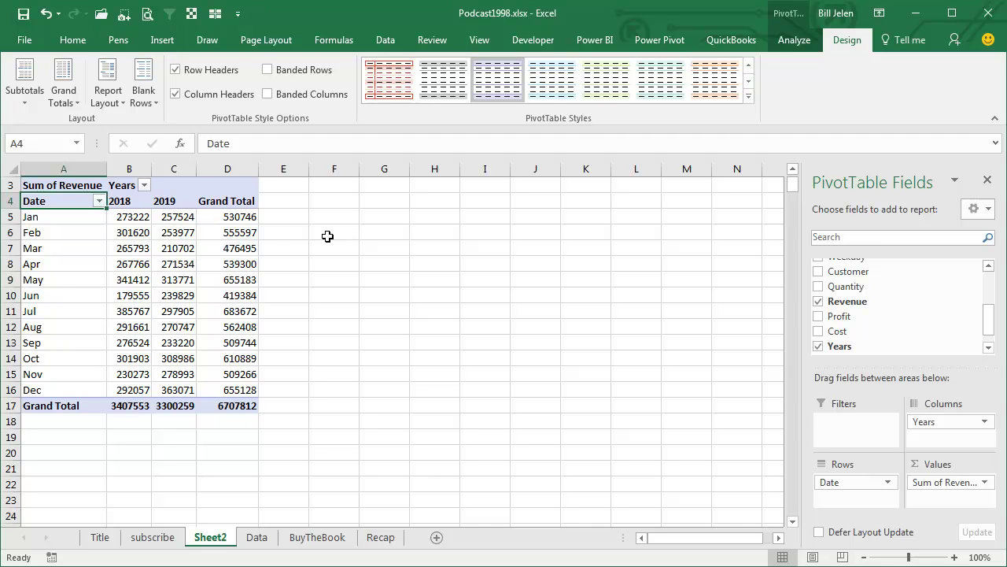
pyautogui.rightClick(240, 202)
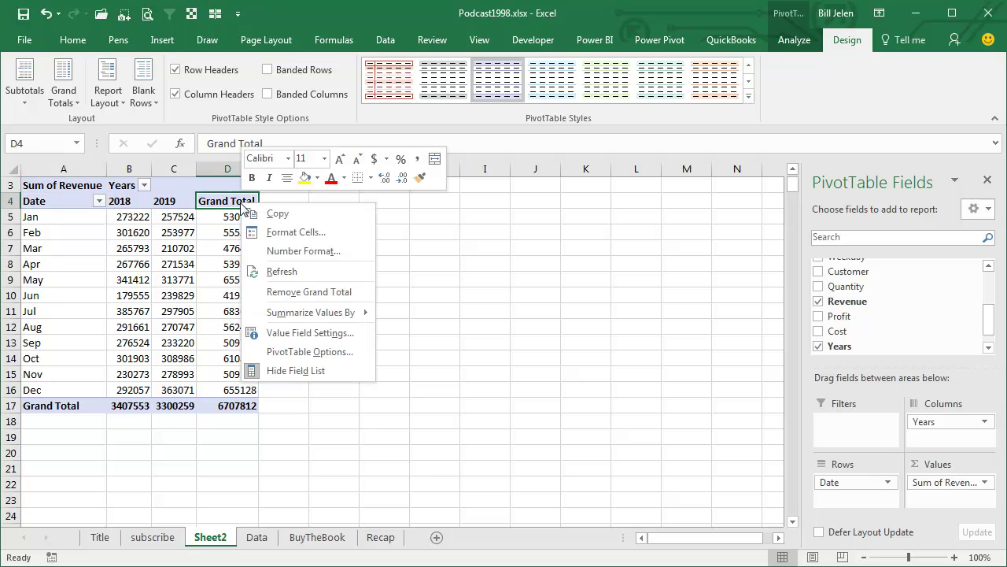
pyautogui.click(283, 291)
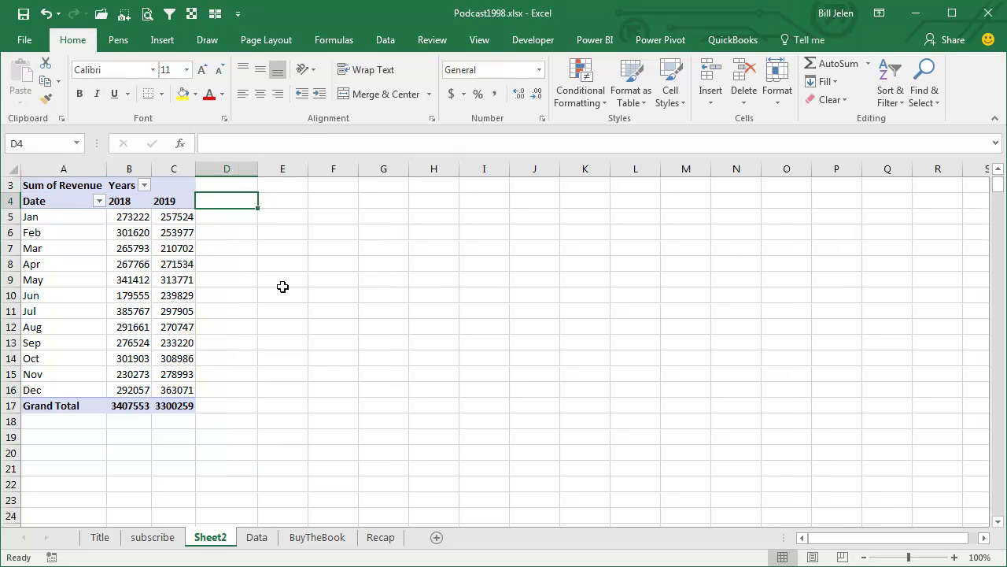
# Step: Add a '% Change' heading in D4 and enter the change formula =C5/B5-1 in D5
pyautogui.write('%')
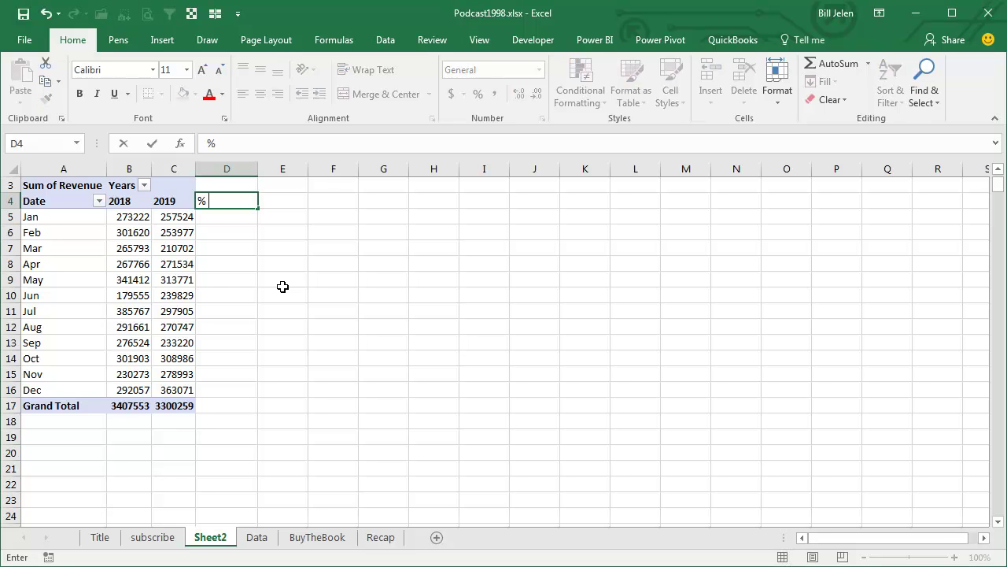
pyautogui.write(' Change')
pyautogui.press('Return')
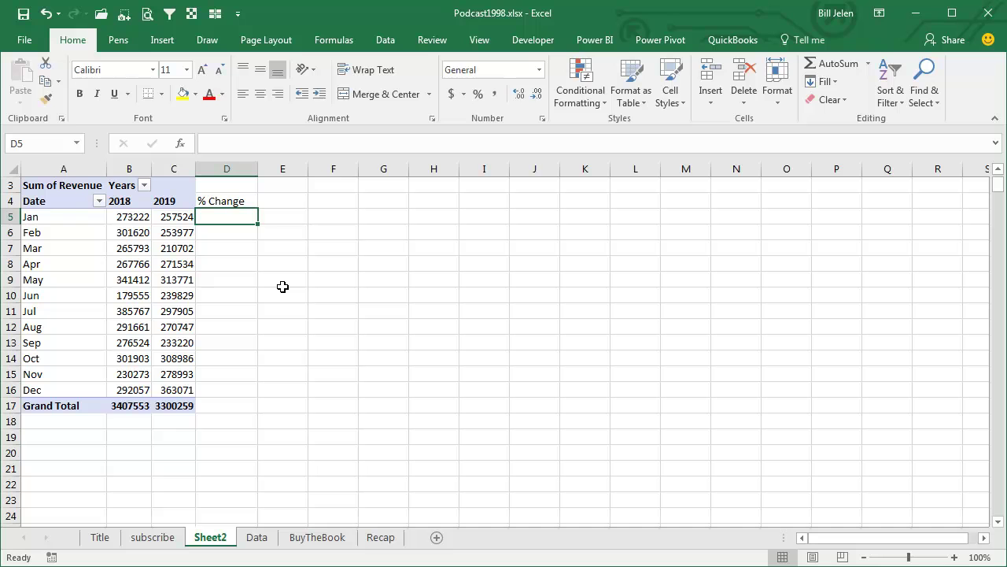
pyautogui.write('=')
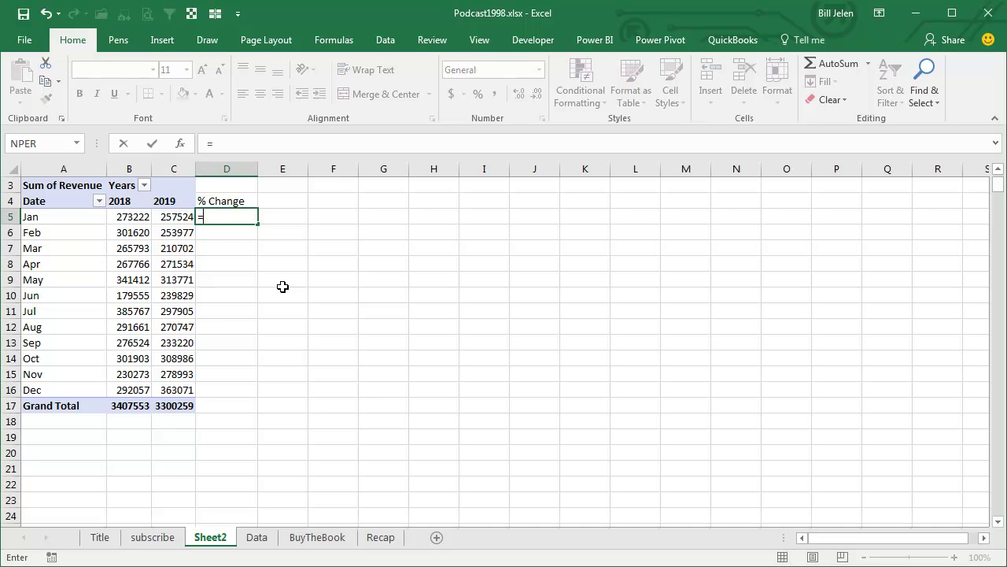
pyautogui.write('C5/B5-1')
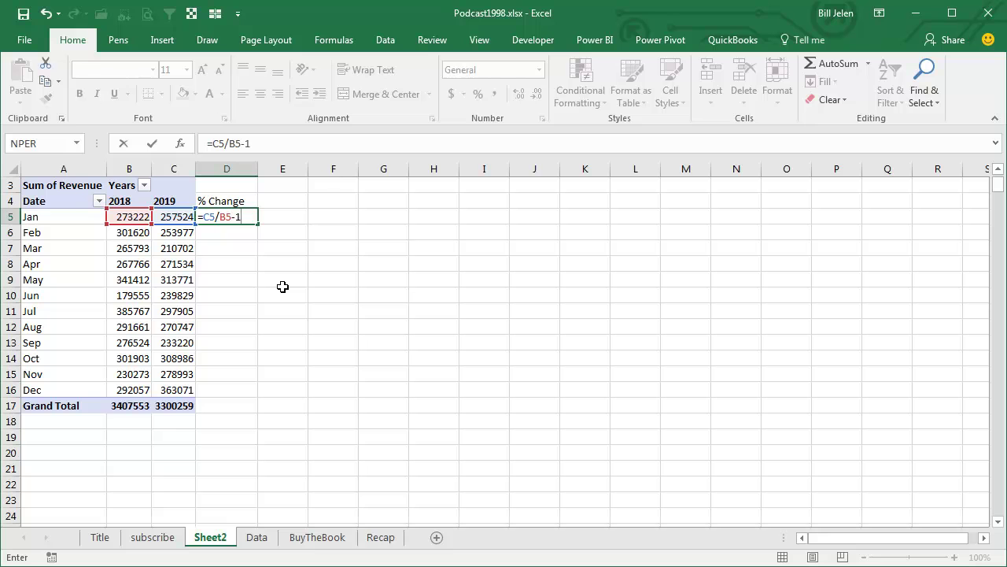
pyautogui.hotkey('ctrl', 'Return')
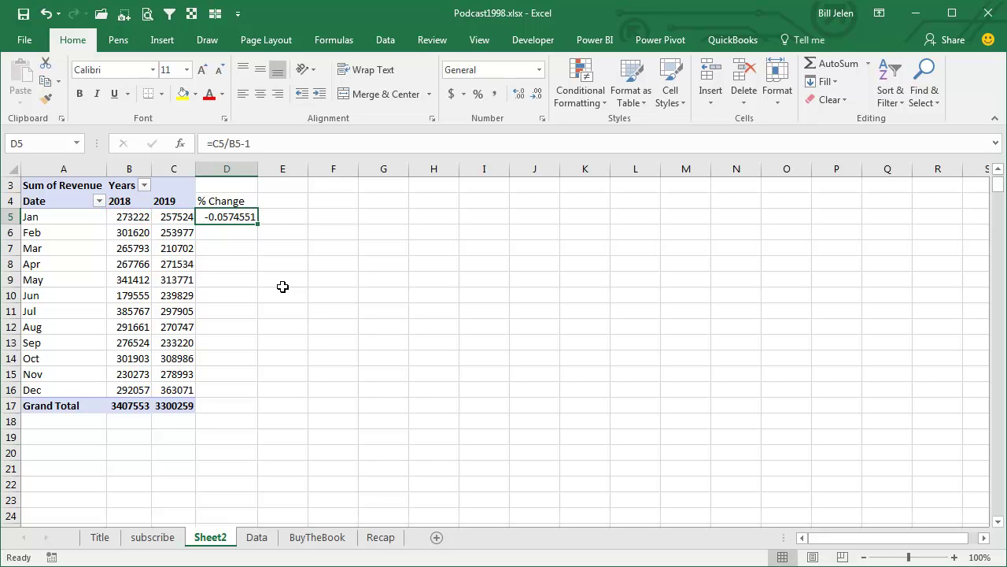
# Step: Format % Change as a percentage with one decimal, fill it down all months, then show BuyTheBook
pyautogui.click(478, 94)
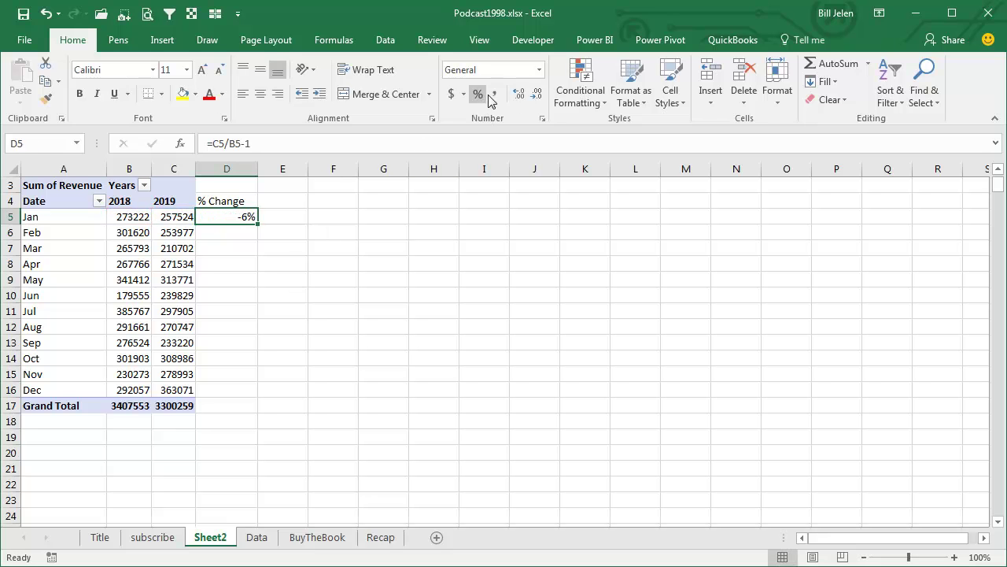
pyautogui.click(521, 94)
pyautogui.doubleClick(258, 224)
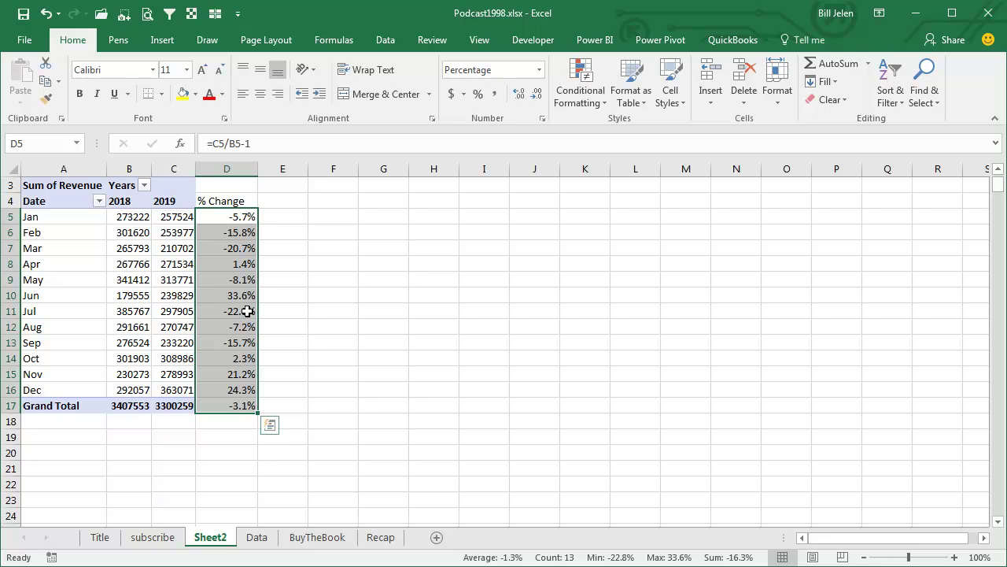
pyautogui.click(331, 541)
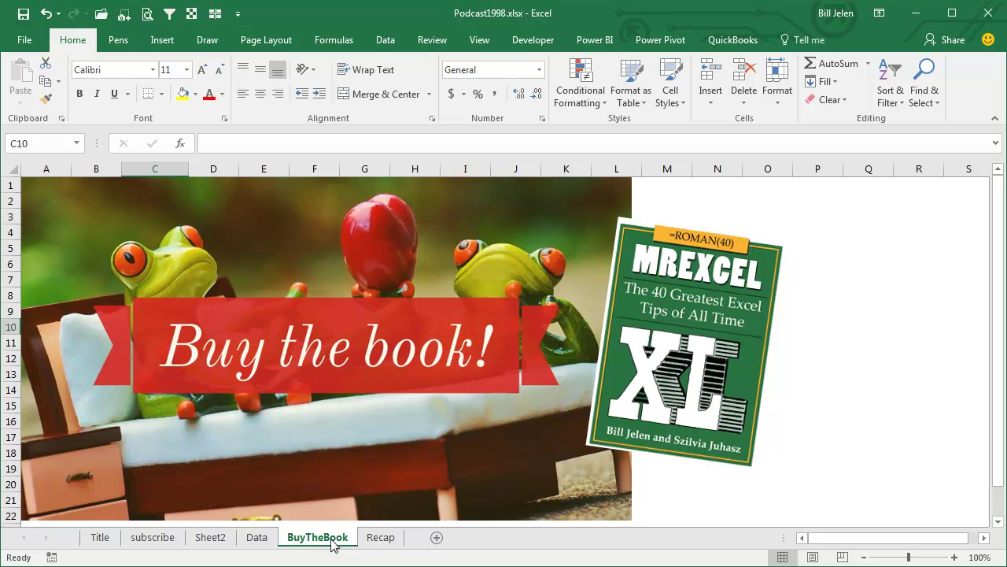